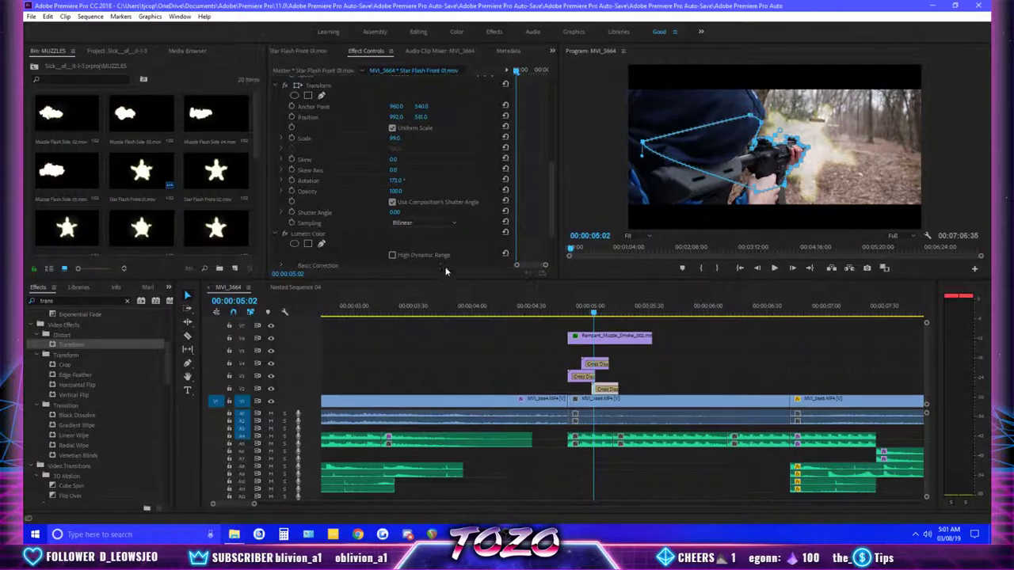
- Minimize the YouTube tutorial in Chrome to return to the masked Star Flash Front sequence in Premiere Pro
click(358, 533)
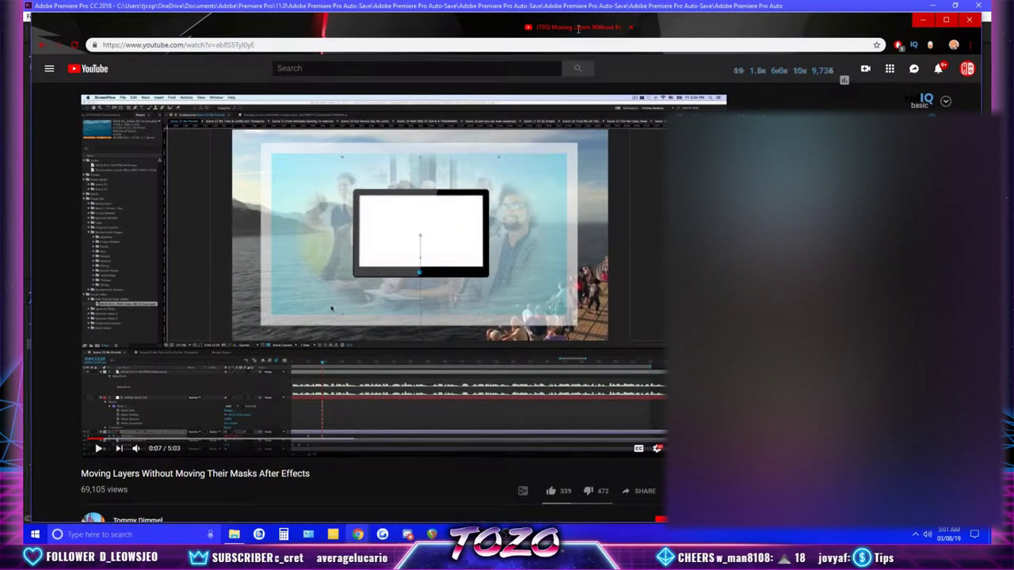
click(922, 19)
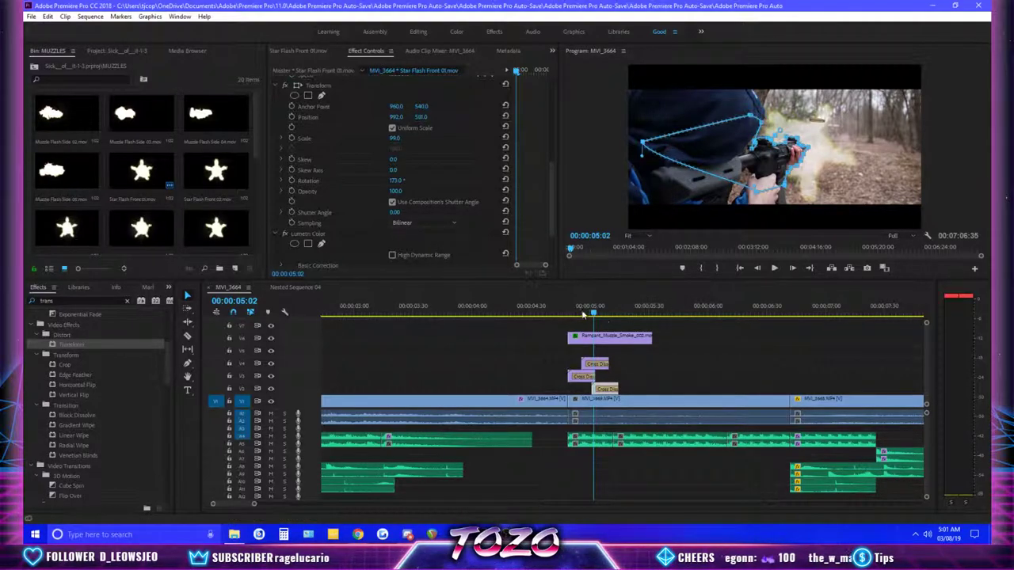
- Scrub through the muzzle-flash frames, stopping on the gun-flash frame at 00:00:05:01
key(Up)
drag(584, 315, 628, 314)
drag(564, 307, 507, 309)
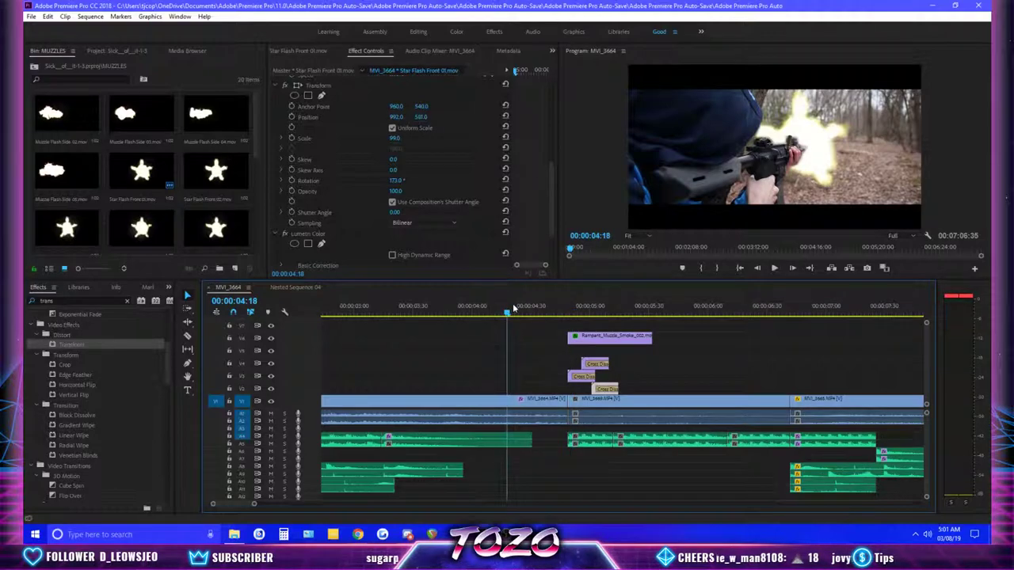
click(591, 313)
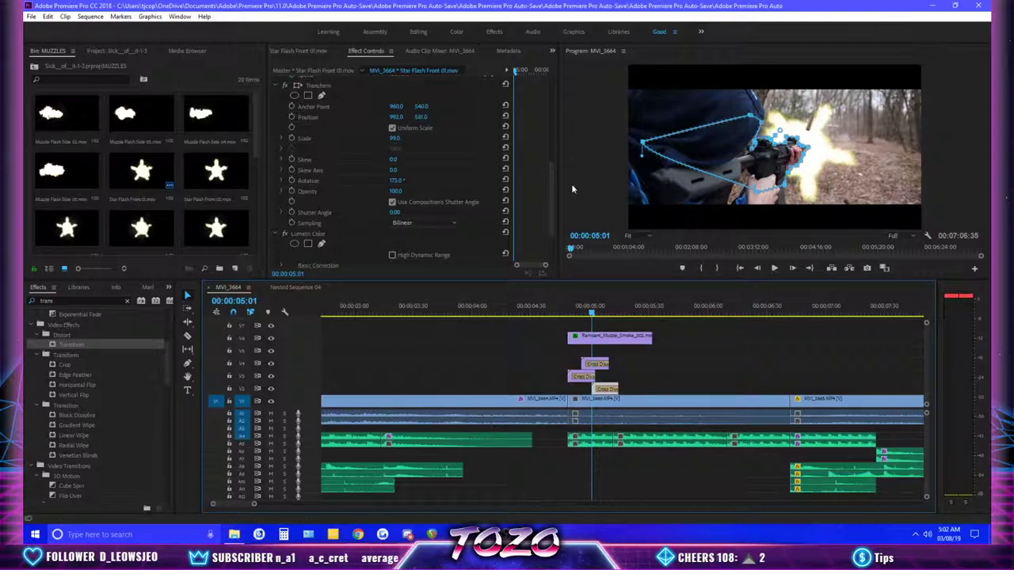
- Enlarge the Program monitor, widen Effect Controls, and check the mask outline at 00:00:05:03
drag(649, 279, 648, 285)
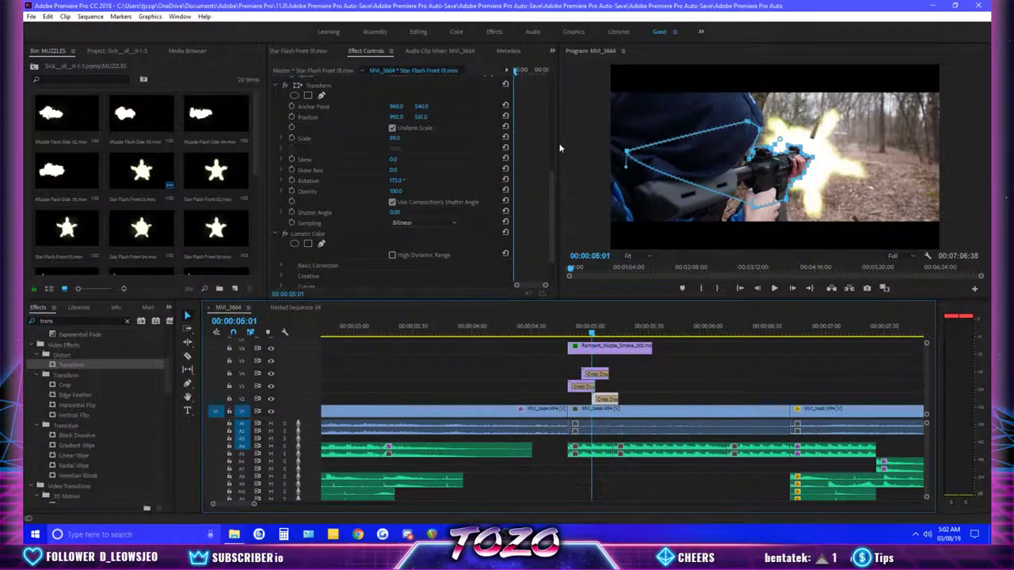
drag(559, 152, 573, 150)
click(572, 320)
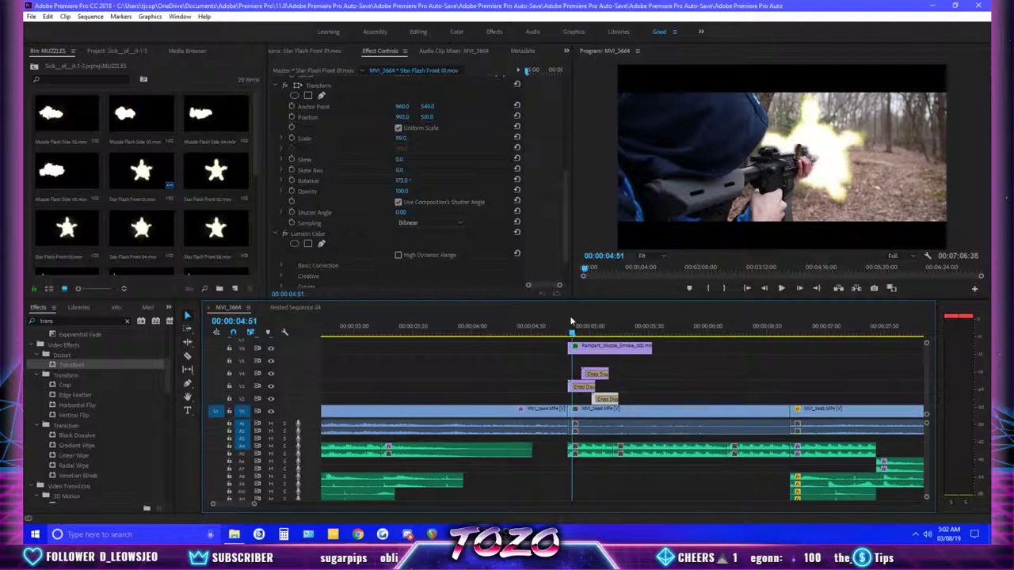
click(596, 318)
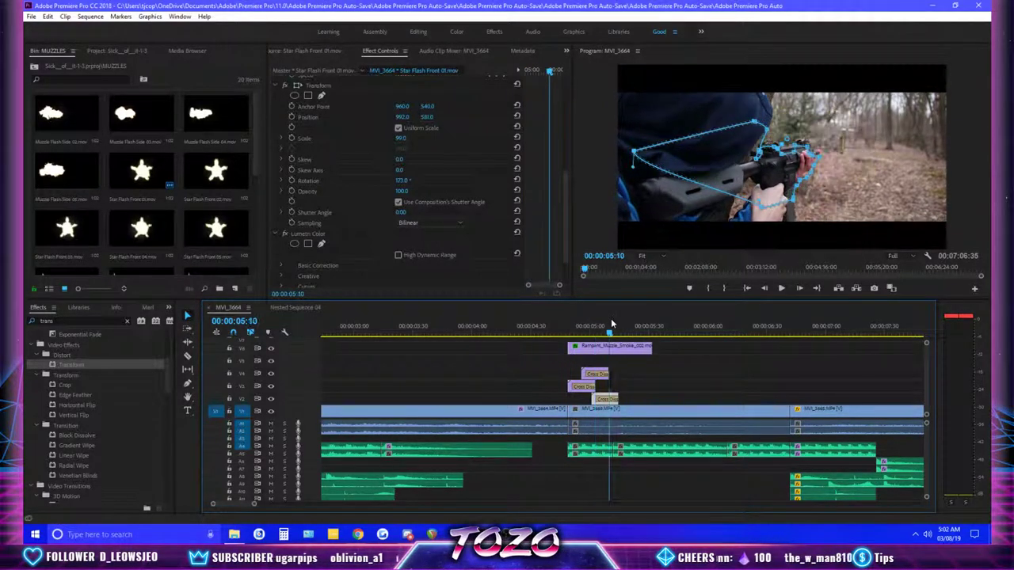
- Play back the muzzle flash from 00:00:04:51 and park the playhead at 04:51 again
click(574, 321)
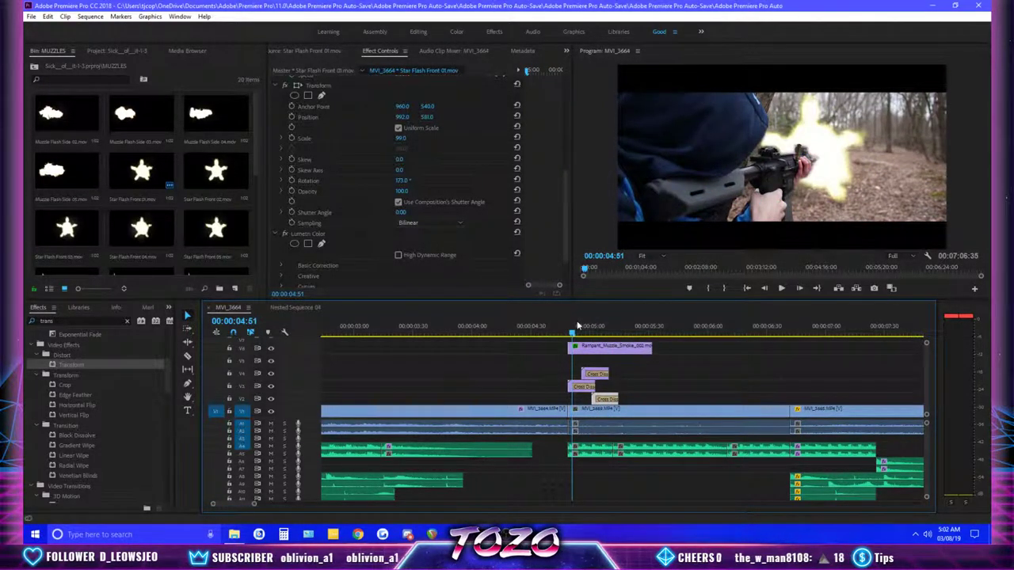
key(space)
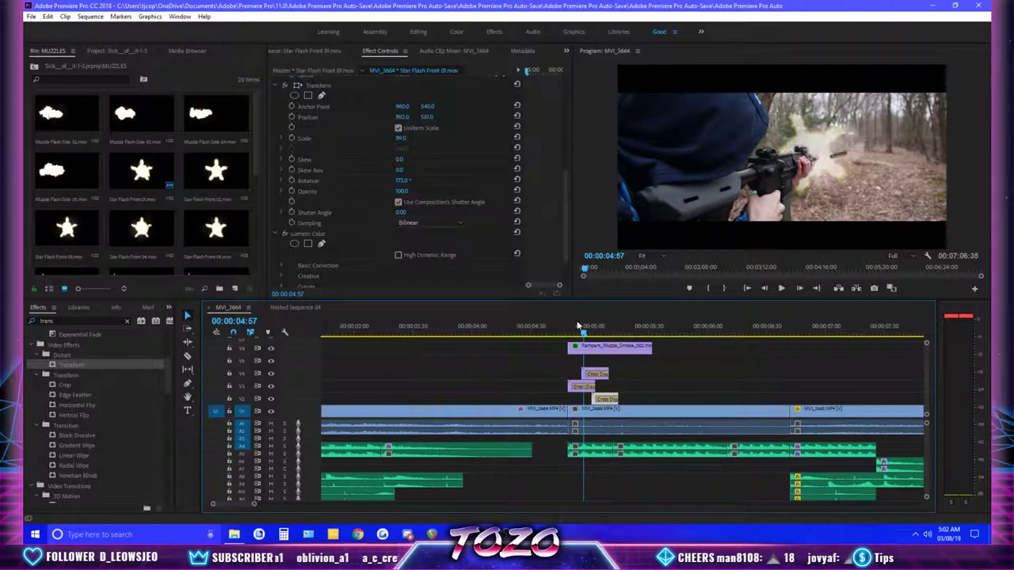
key(Left)
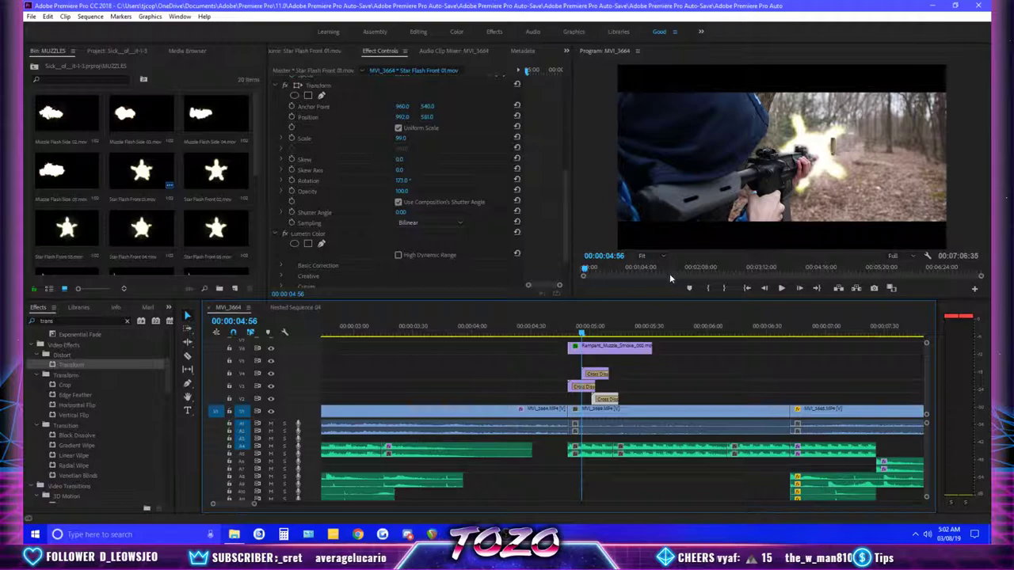
key(shift+Left)
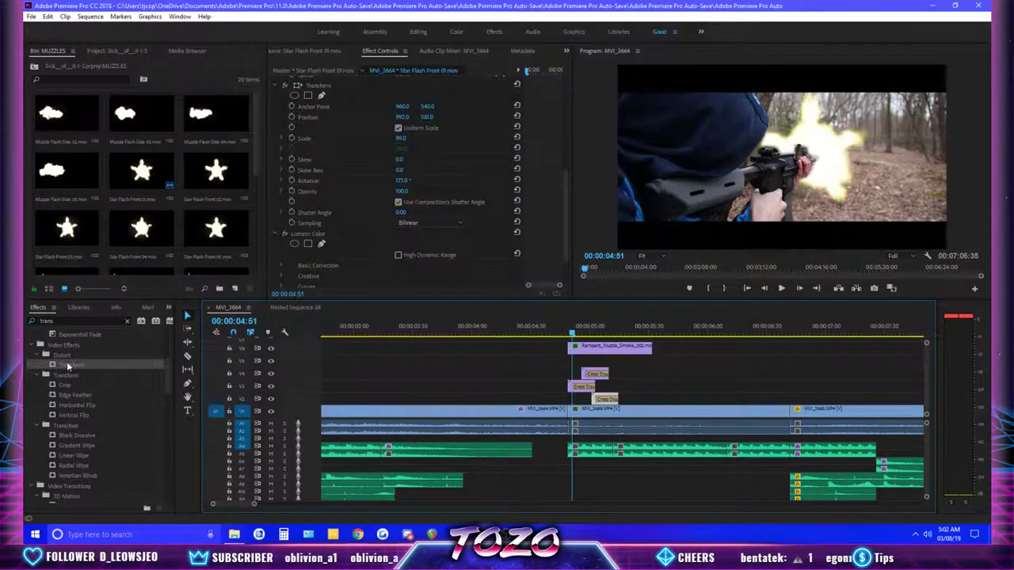
- Review the Mask and Motion properties at 00:00:04:49, select Motion, then deselect the clip
scroll(565, 209, up, 4)
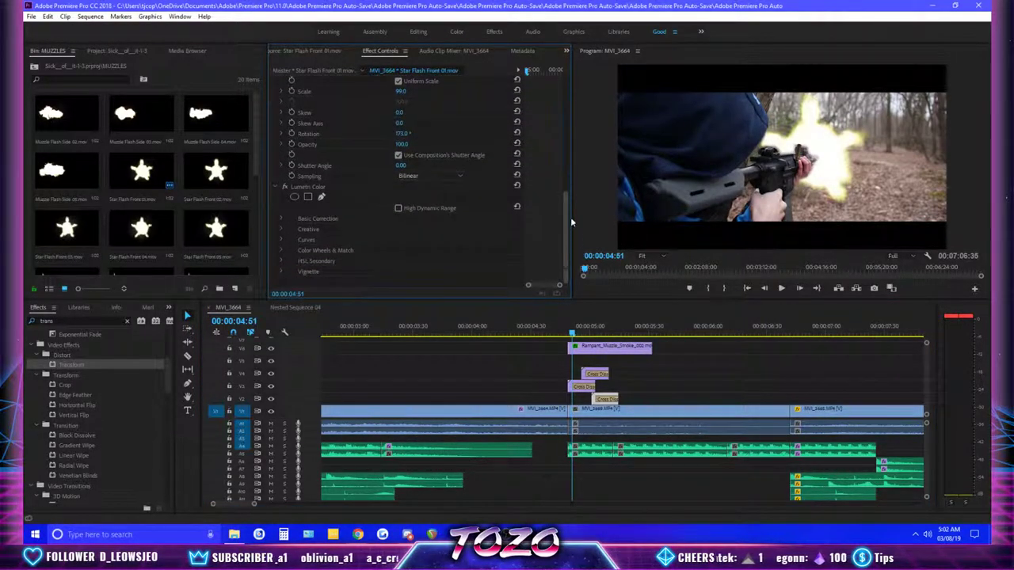
key(Left)
key(Left)
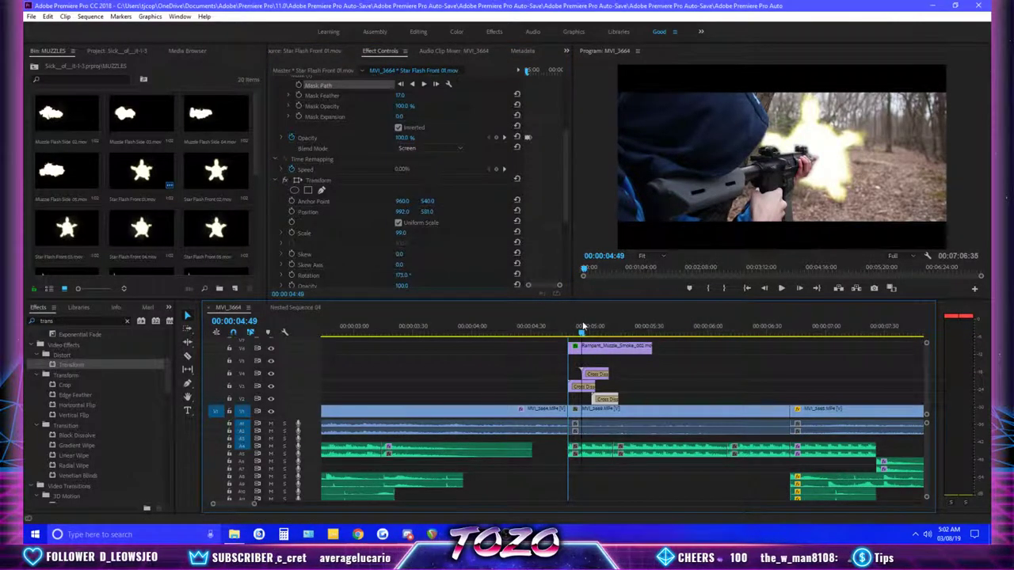
key(Right)
key(Right)
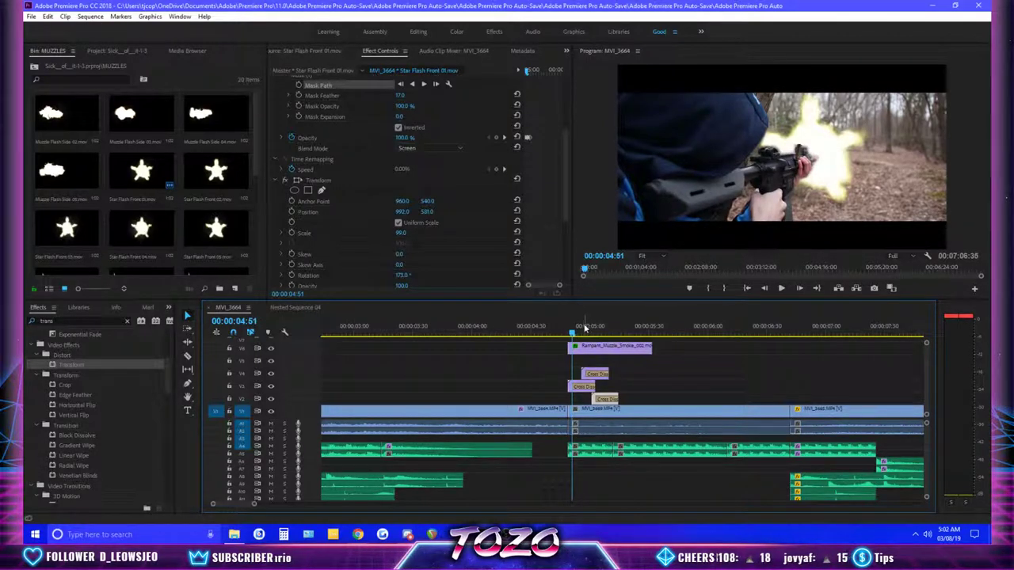
key(Left)
key(Left)
drag(564, 206, 566, 121)
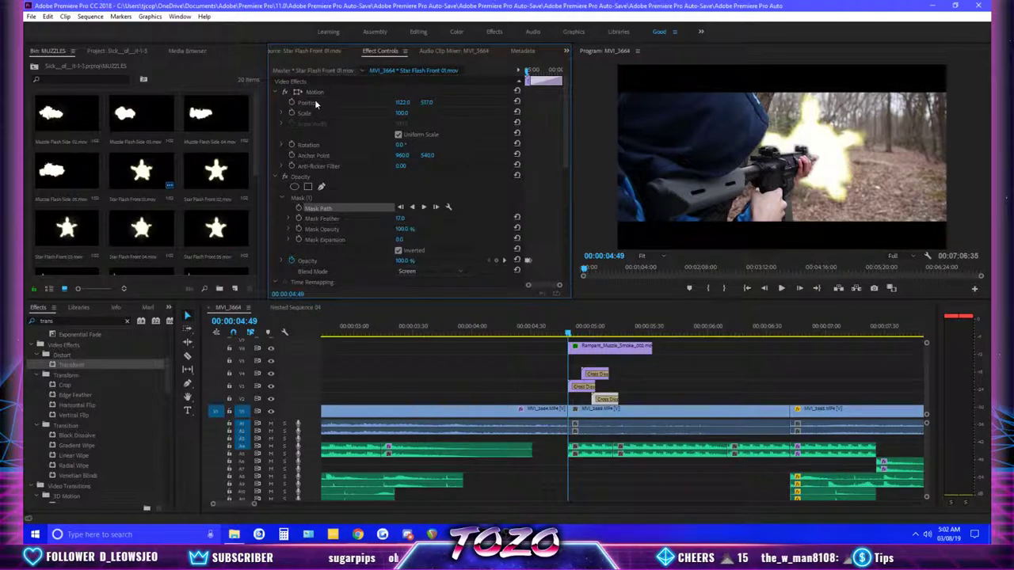
click(335, 94)
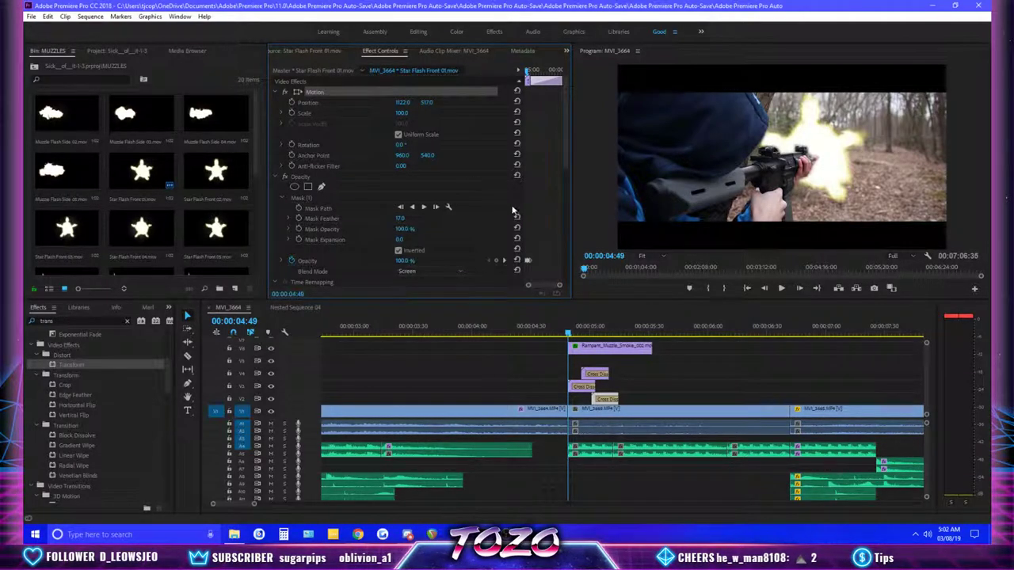
click(572, 387)
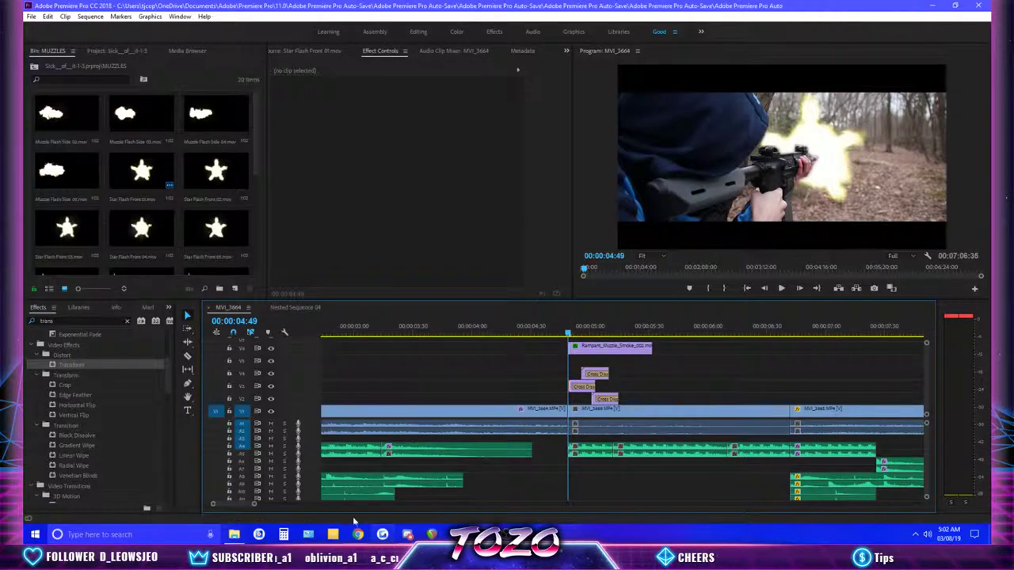
key(=)
key(=)
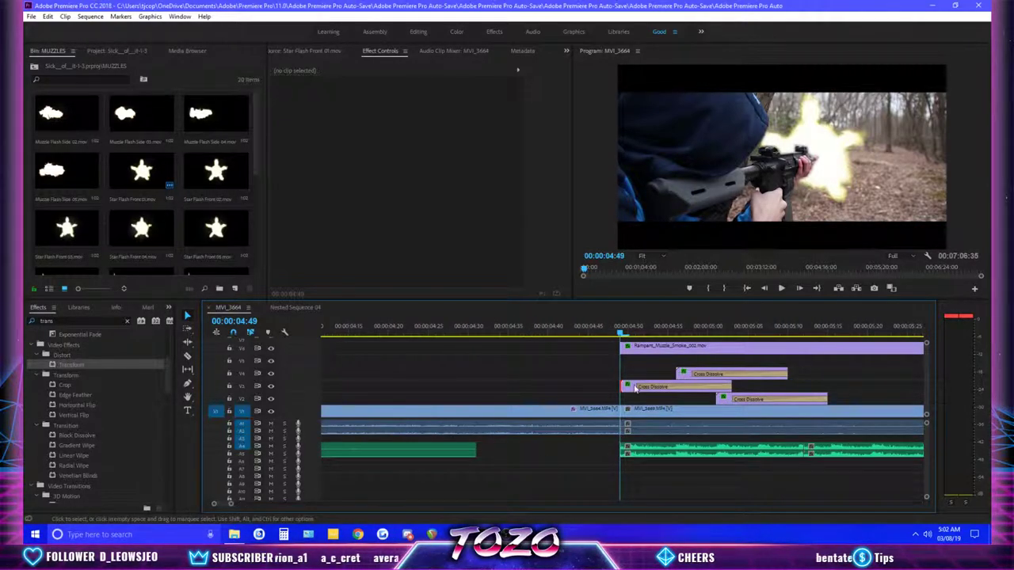
click(636, 388)
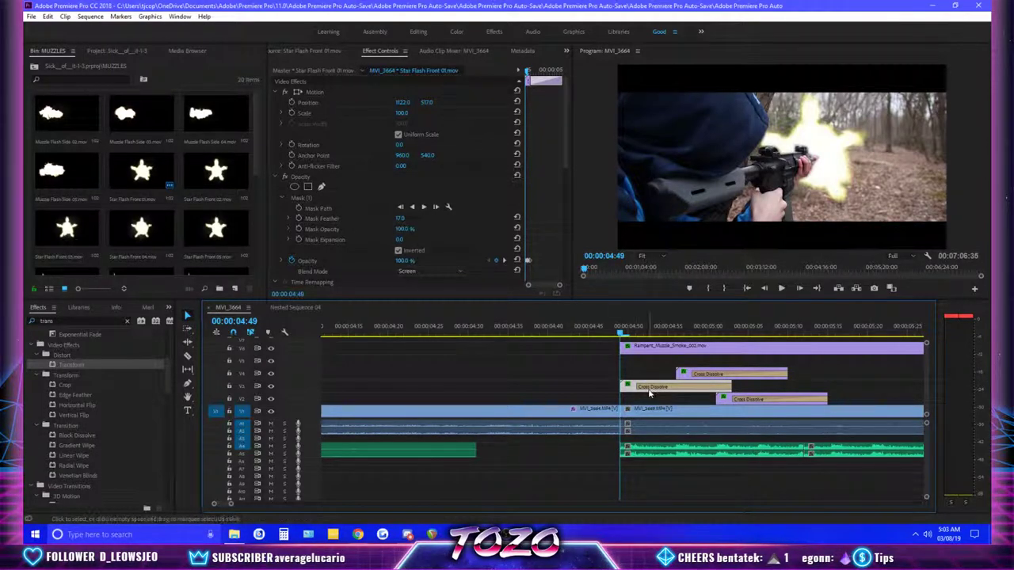
click(569, 148)
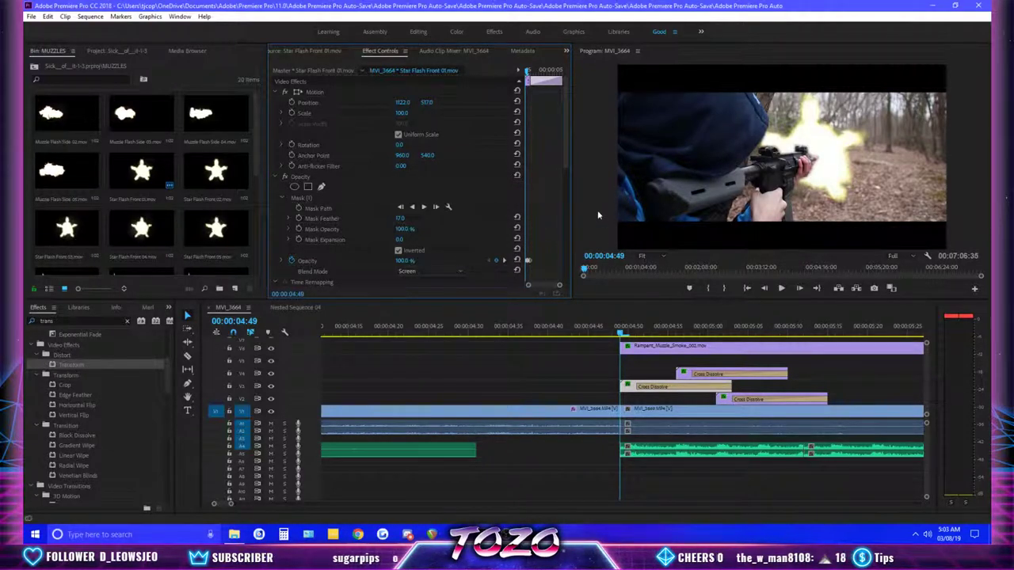
- Try a lower Motion Position Y, save the project, then undo back to Position 1122, 517
drag(564, 142, 555, 264)
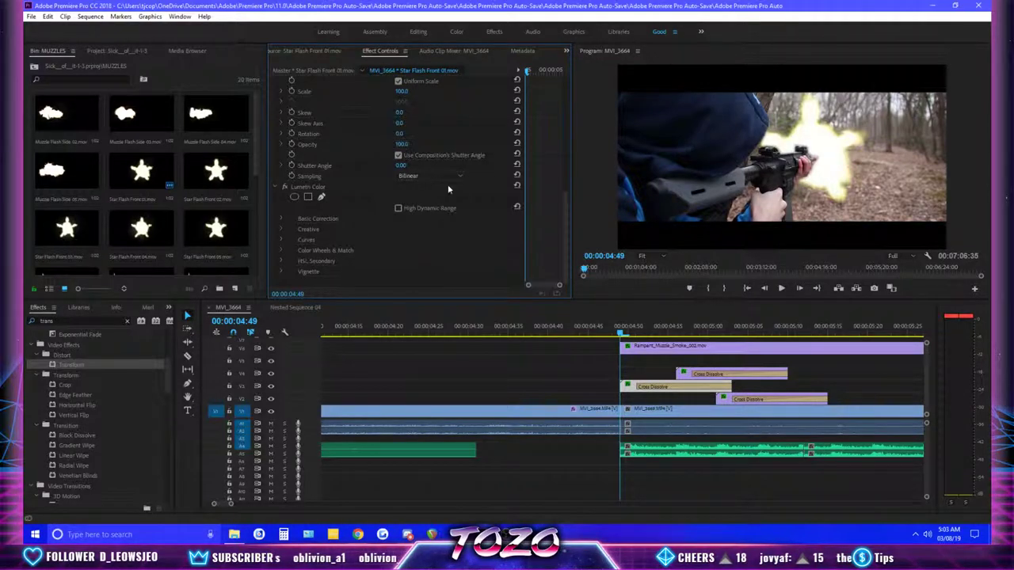
drag(566, 218, 590, 147)
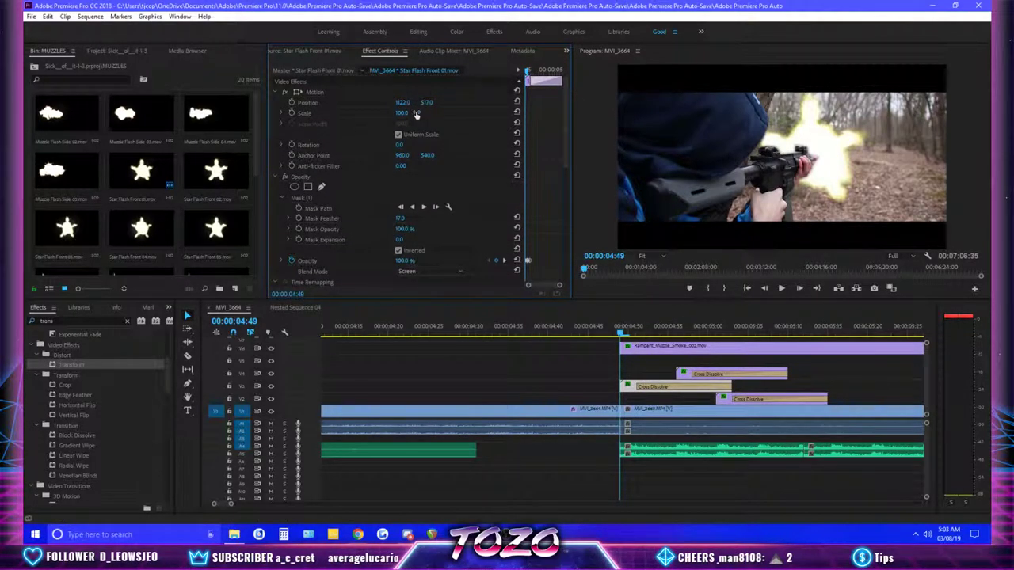
drag(426, 106, 481, 127)
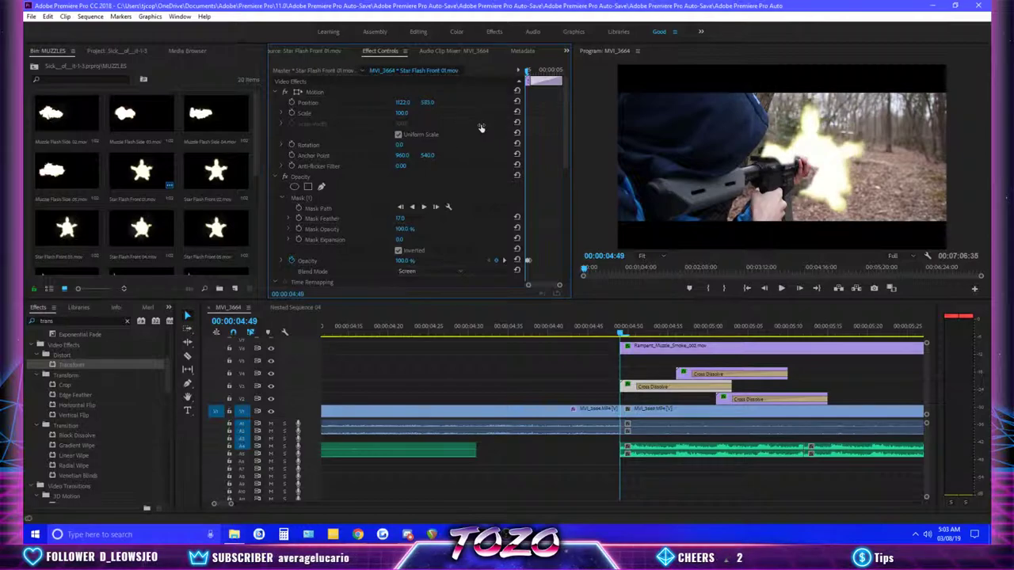
key(ctrl+s)
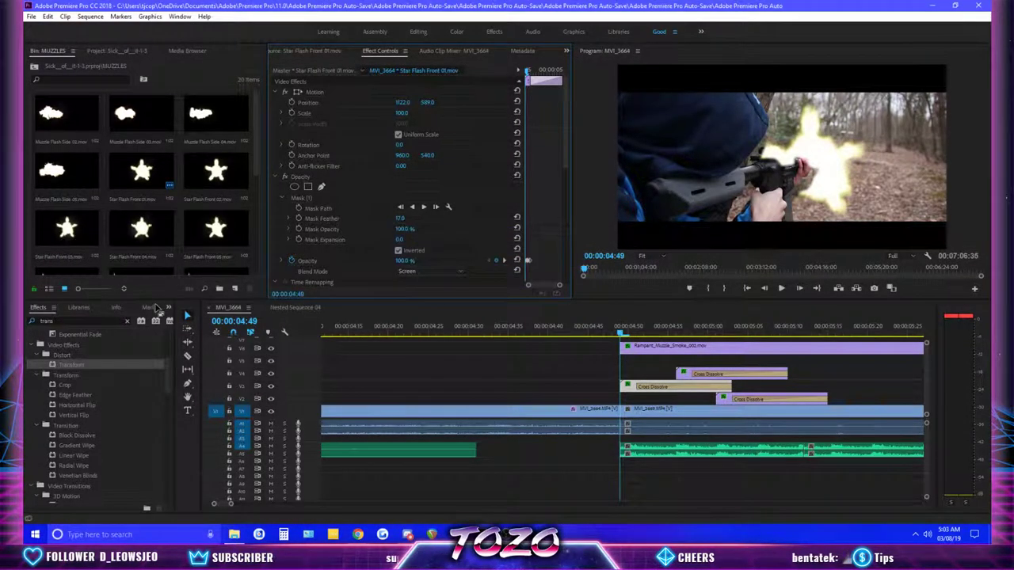
key(ctrl+z)
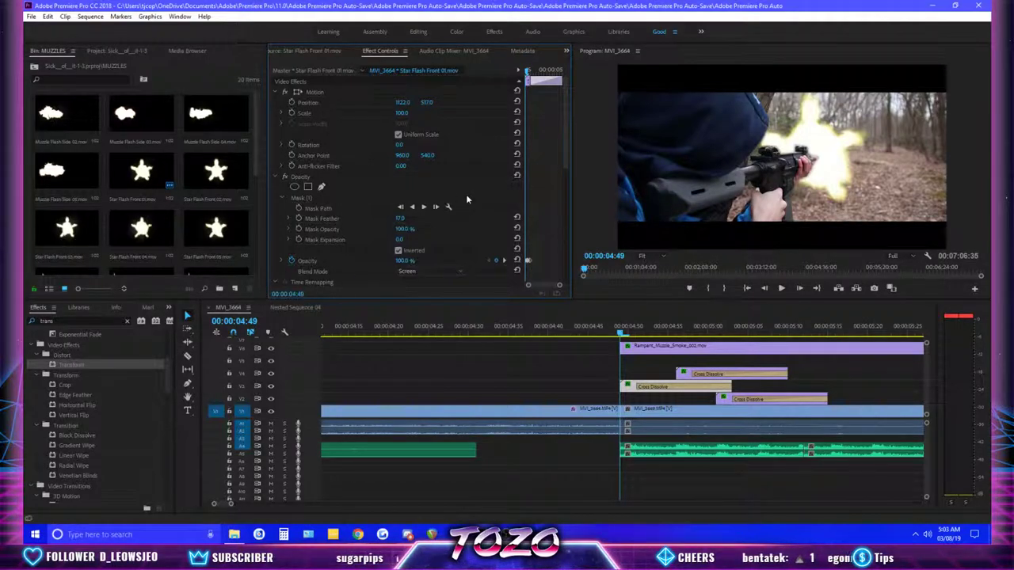
- In the Transform effect, lower the flash to Position 960, 550 and set Skew 36 and Rotation 25°
drag(566, 151, 568, 226)
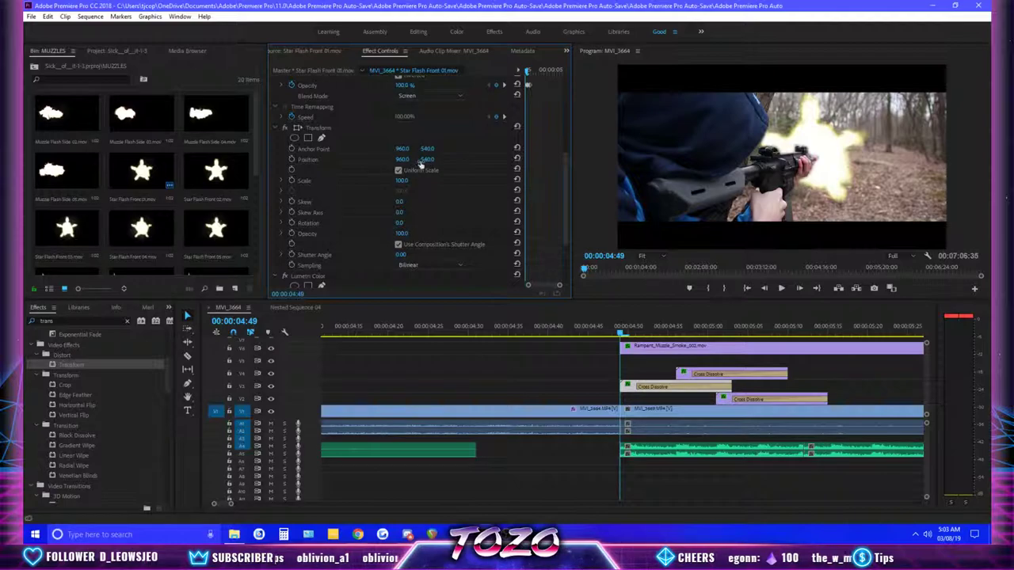
drag(479, 168, 511, 182)
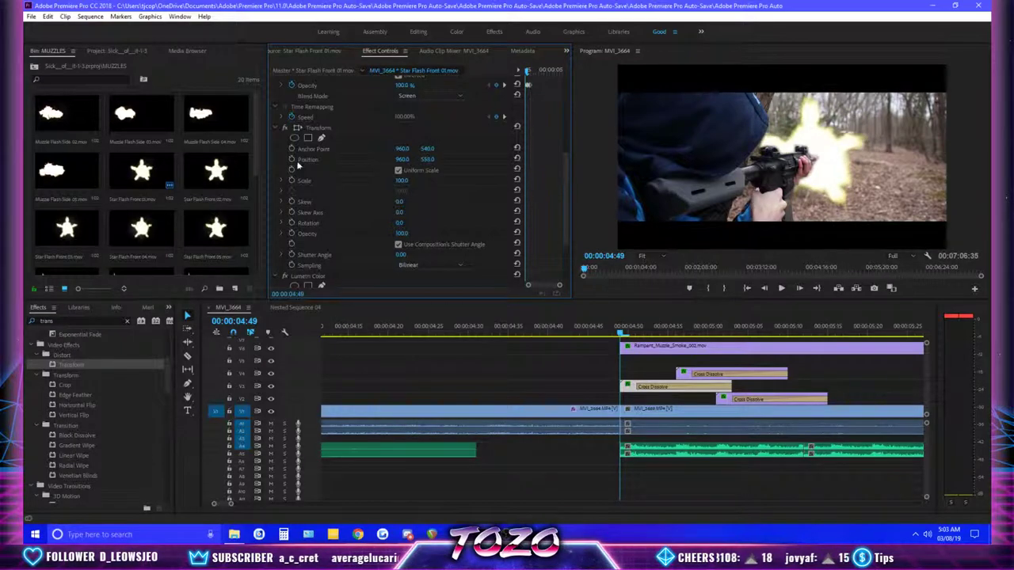
drag(400, 204, 480, 208)
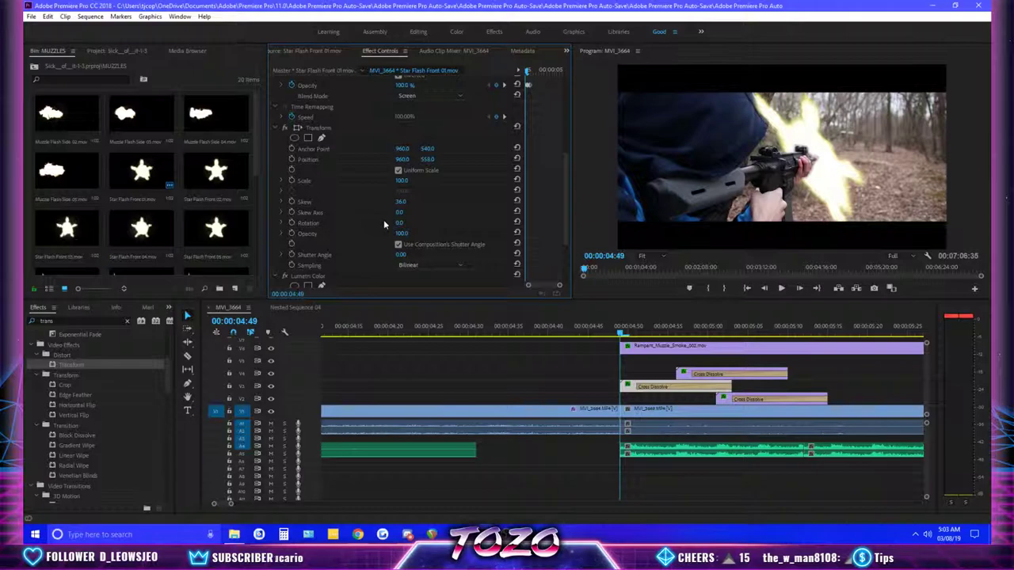
drag(417, 226, 446, 225)
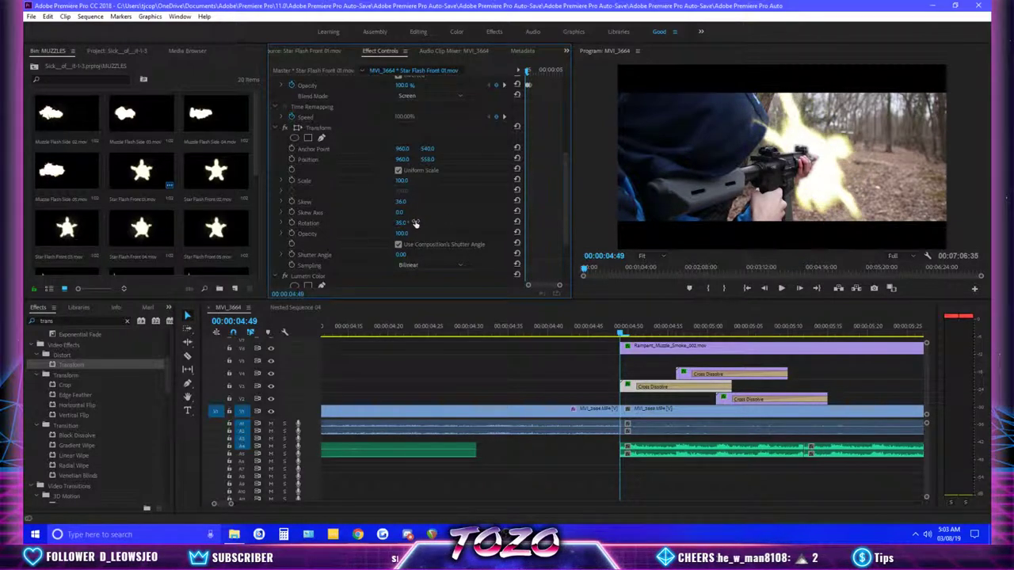
- Test fading the flash with Transform opacity, restore full visibility, then shift Motion Position X right
drag(401, 233, 372, 232)
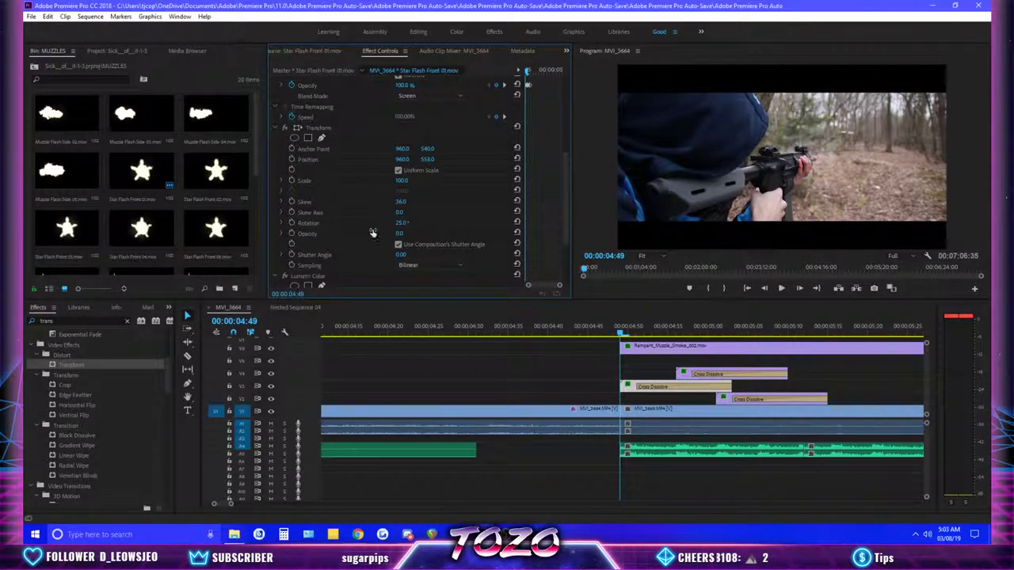
mouse_move(402, 181)
mouse_down()
mouse_move(388, 190)
mouse_move(465, 196)
mouse_move(394, 196)
mouse_up()
drag(566, 206, 580, 99)
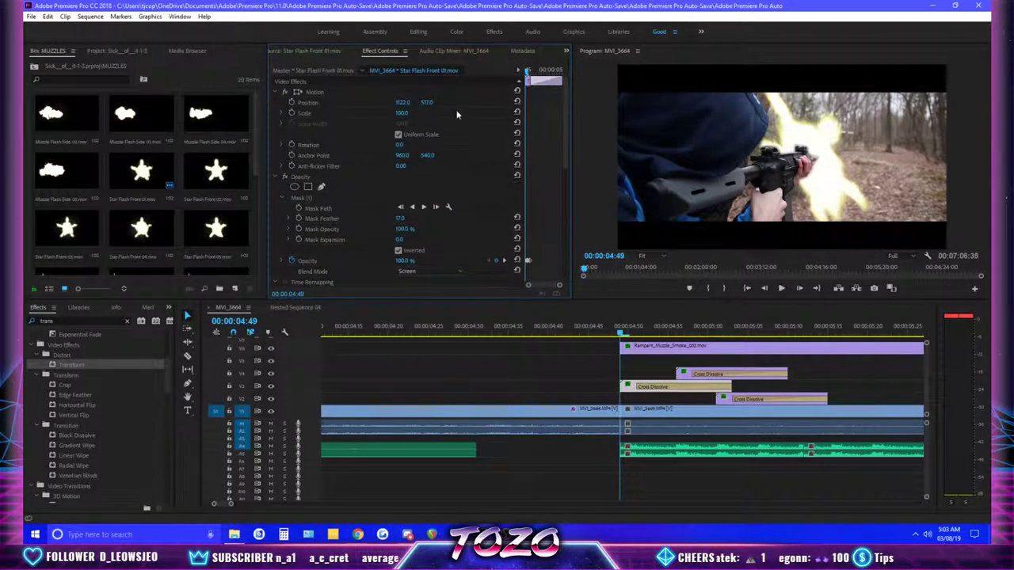
drag(403, 102, 498, 105)
- Undo the sideways Motion move, zoom the timeline out to the whole sequence, and scrub to check the flash
key(ctrl+z)
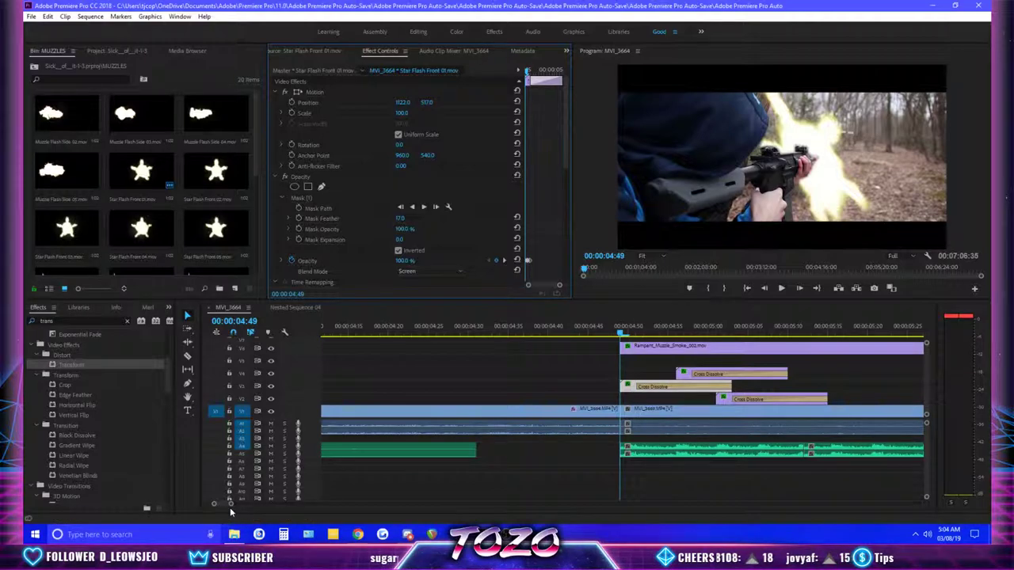
key(backslash)
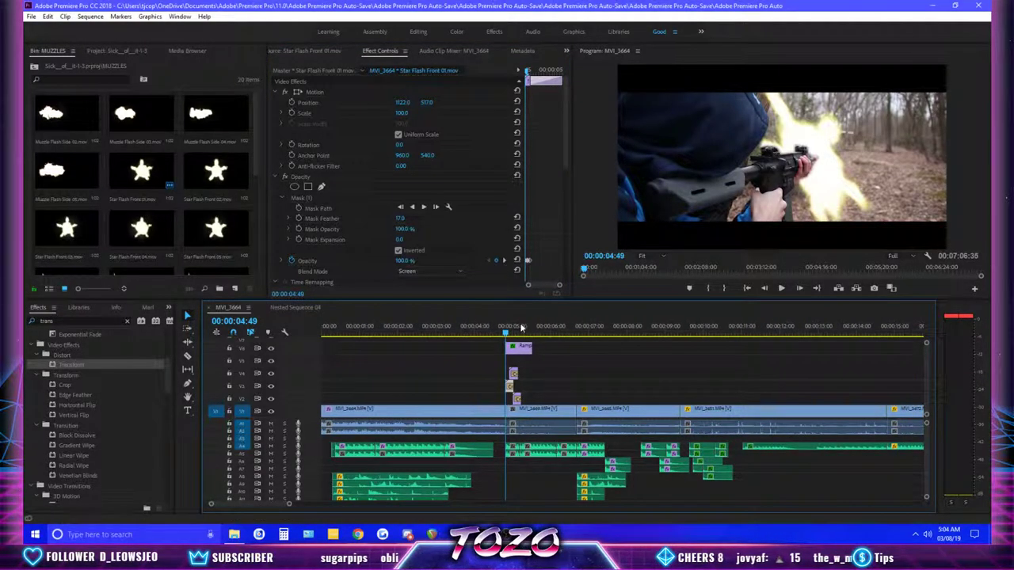
mouse_move(521, 327)
mouse_down()
mouse_move(510, 318)
mouse_move(518, 324)
mouse_move(503, 327)
mouse_up()
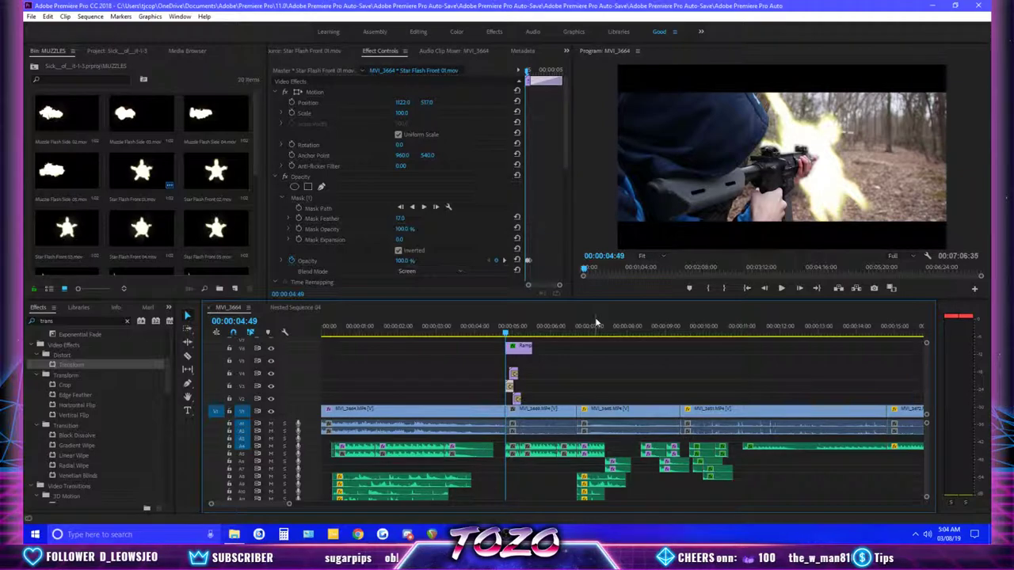
drag(564, 154, 587, 149)
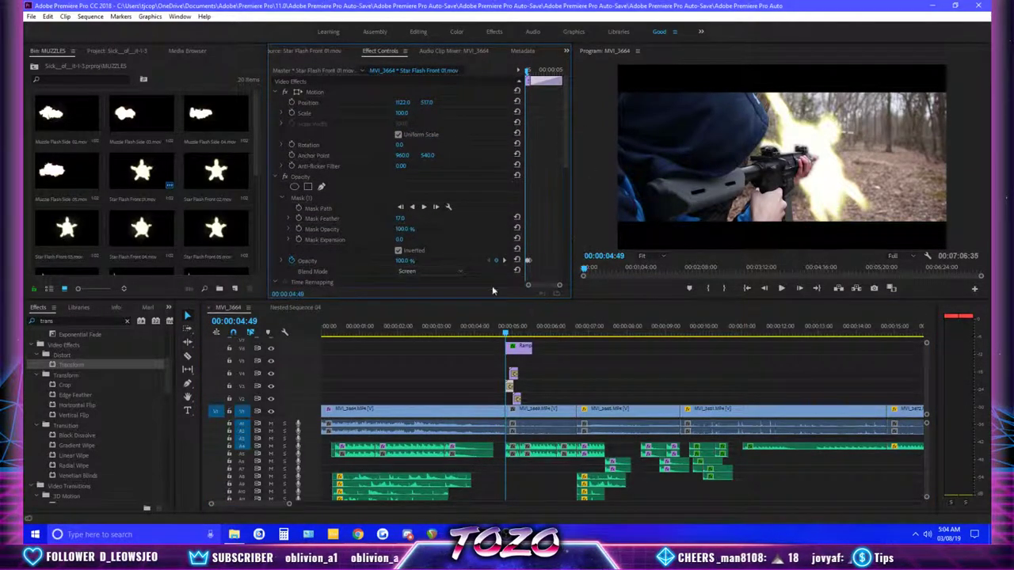
scroll(477, 266, down, 5)
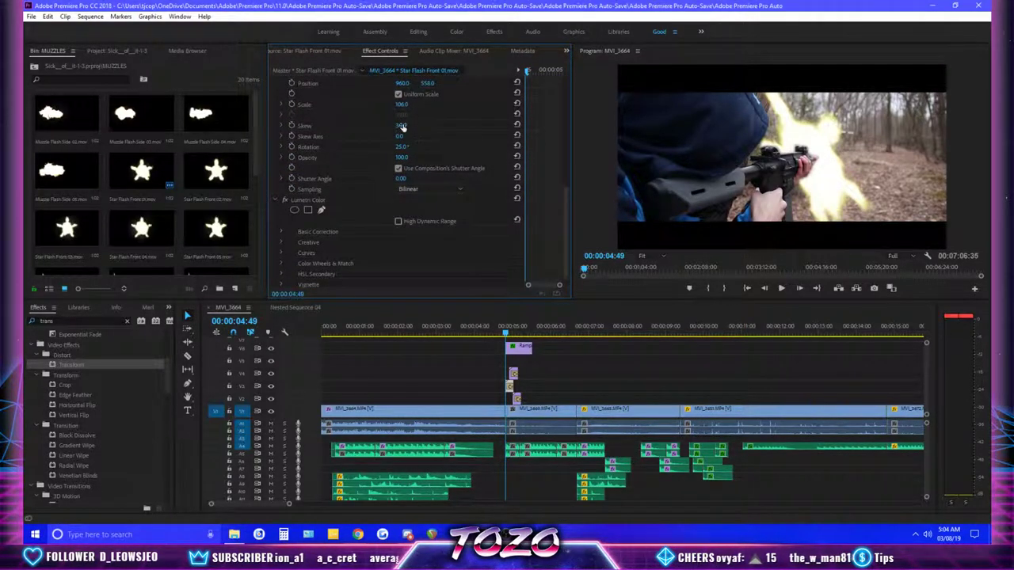
scroll(566, 182, up, 5)
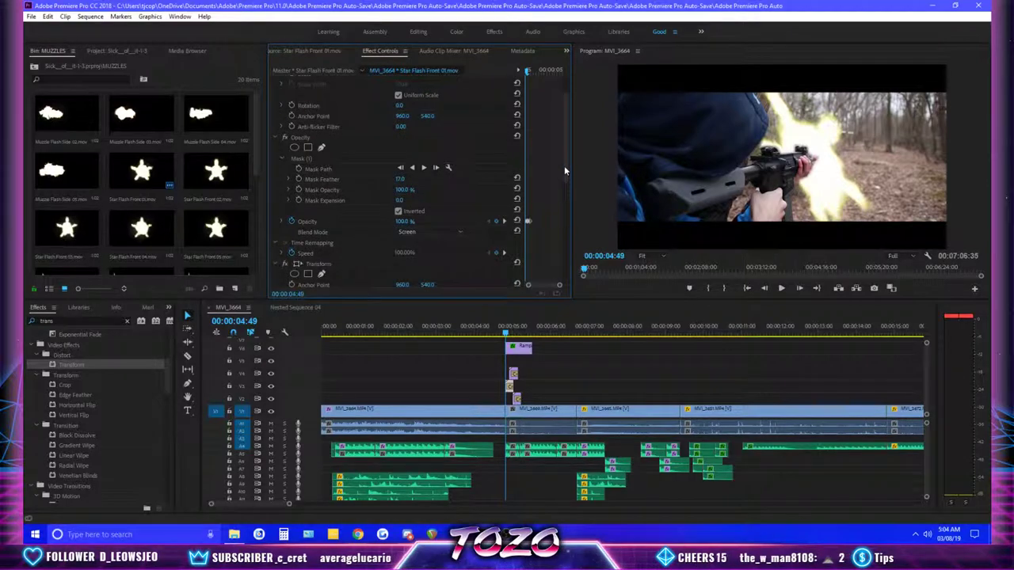